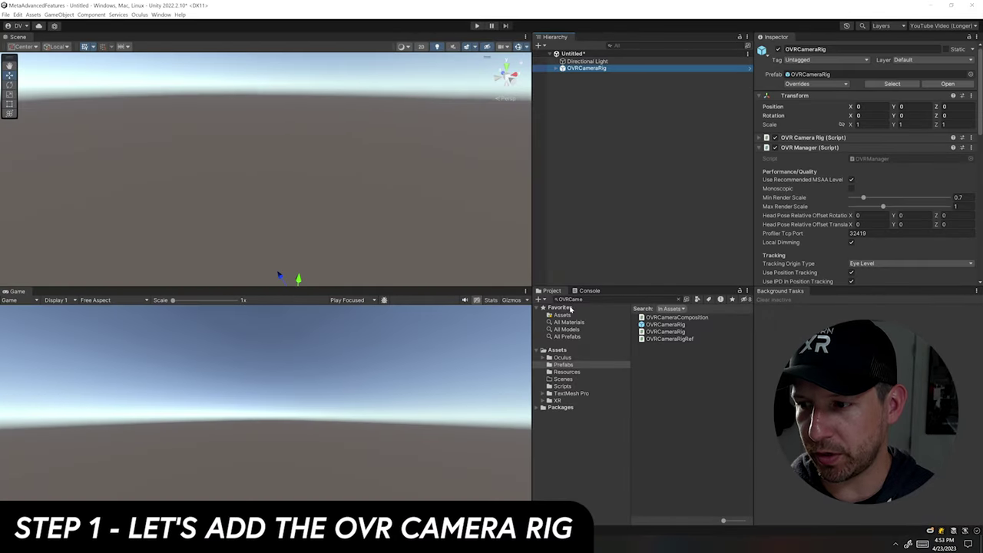
Expand the OVRCameraRig and its TrackingSpace, and examine the CenterEyeAnchor camera in the scene
click(560, 94)
click(577, 68)
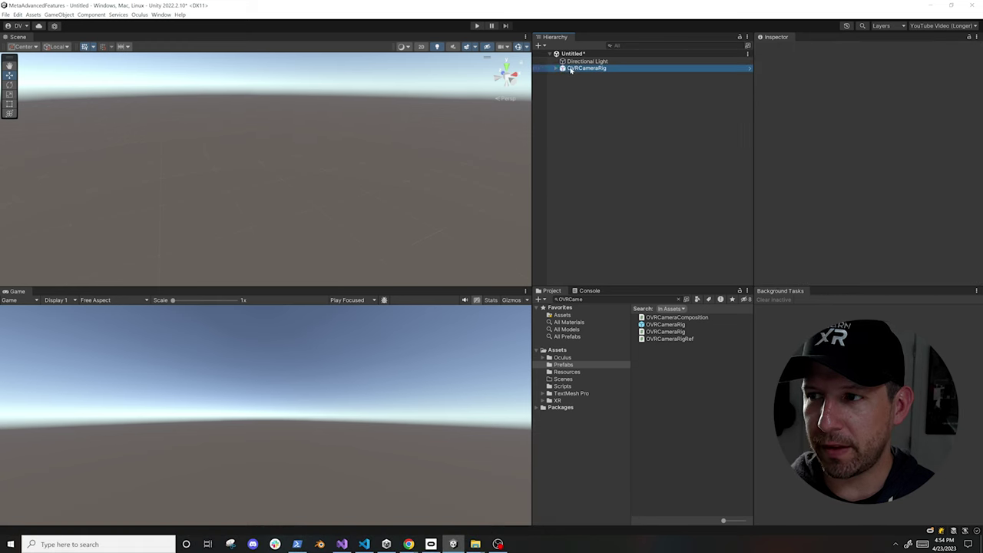
click(559, 69)
alt+drag(358, 219, 381, 185)
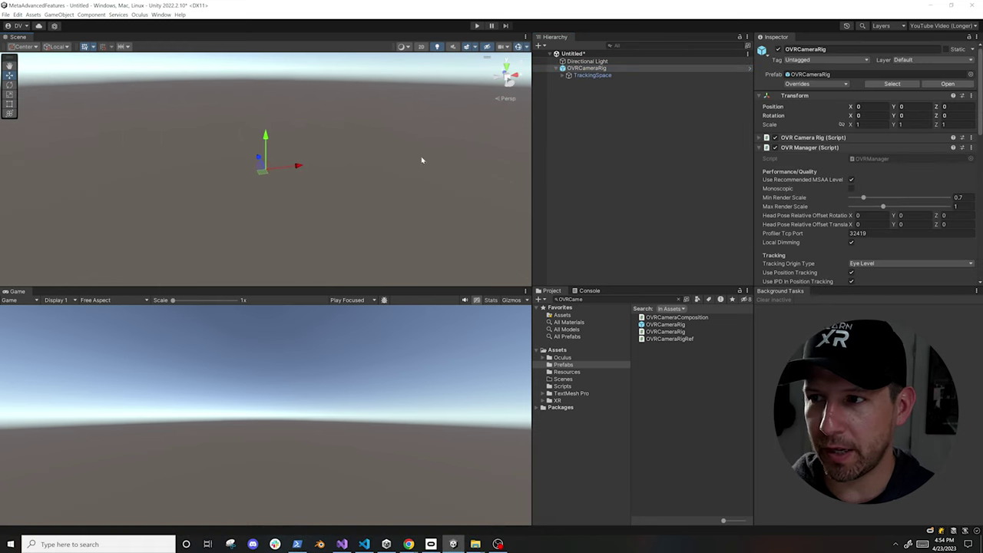
click(570, 76)
click(578, 90)
alt+drag(513, 91, 501, 121)
click(523, 46)
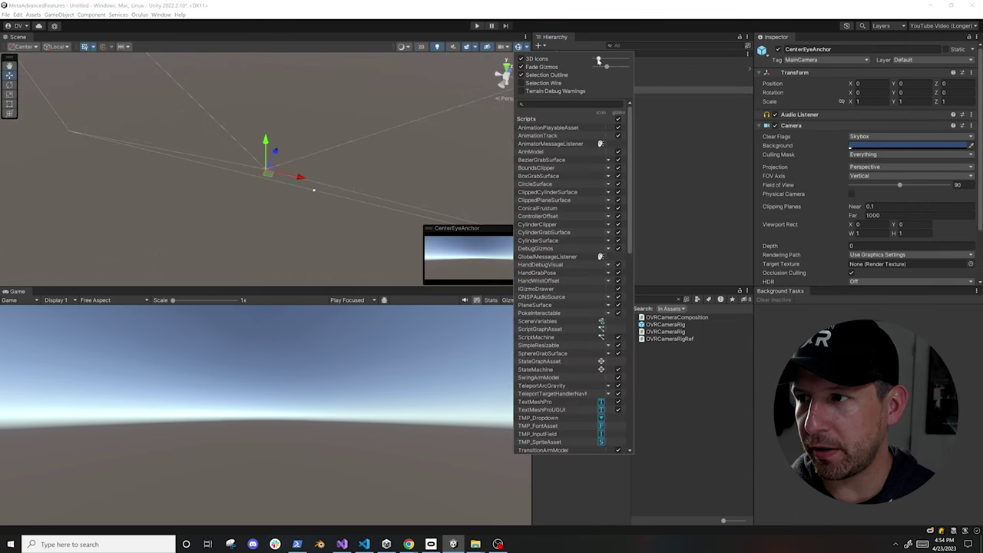
click(592, 36)
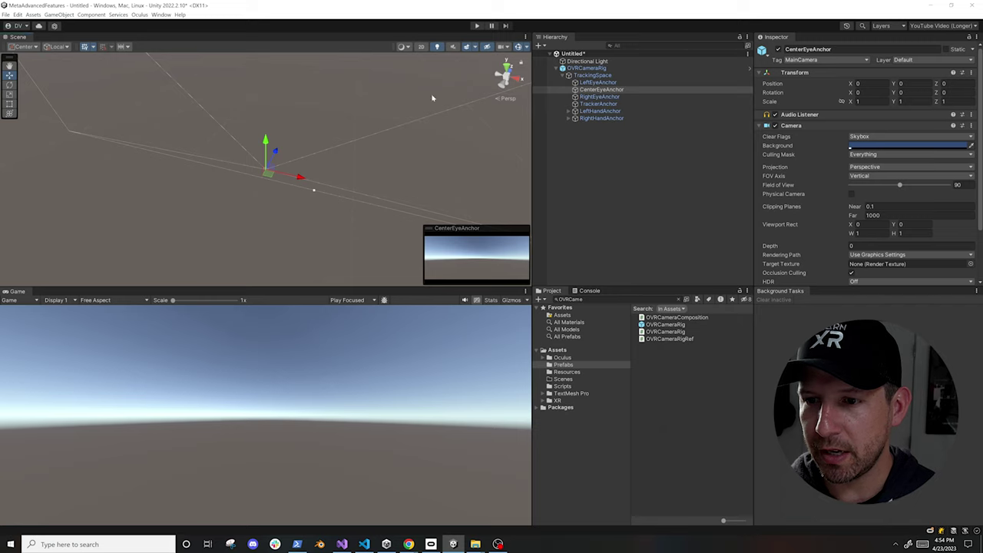
scroll(306, 168, up, 3)
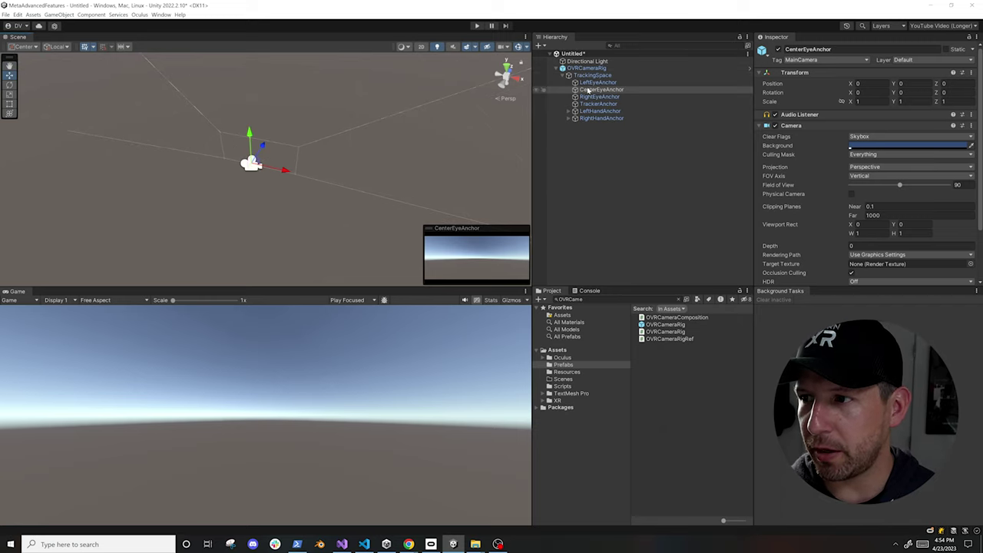
Search the project for "ControllerPre" and place an OVRControllerPrefab under both LeftControllerAnchor and RightControllerAnchor
click(566, 119)
click(568, 119)
click(568, 111)
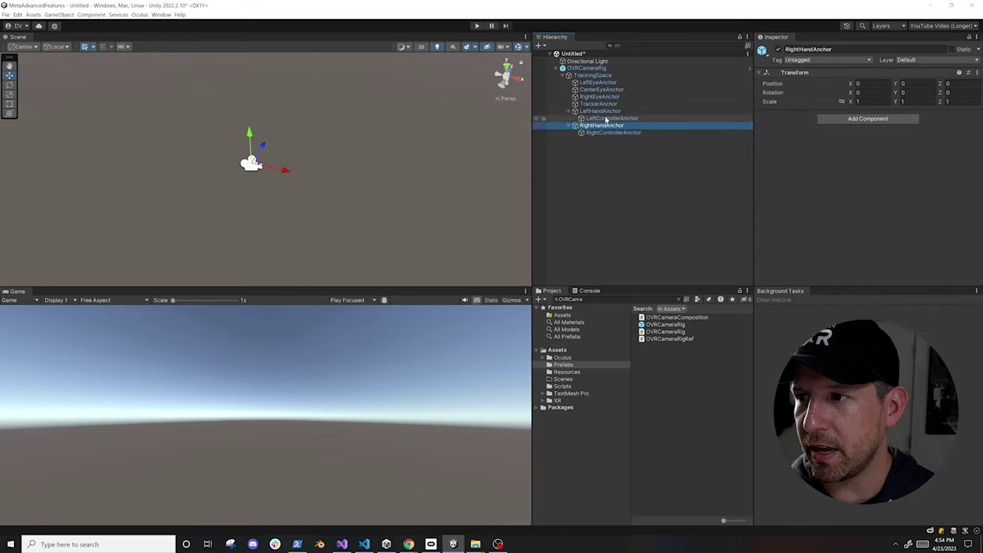
click(609, 299)
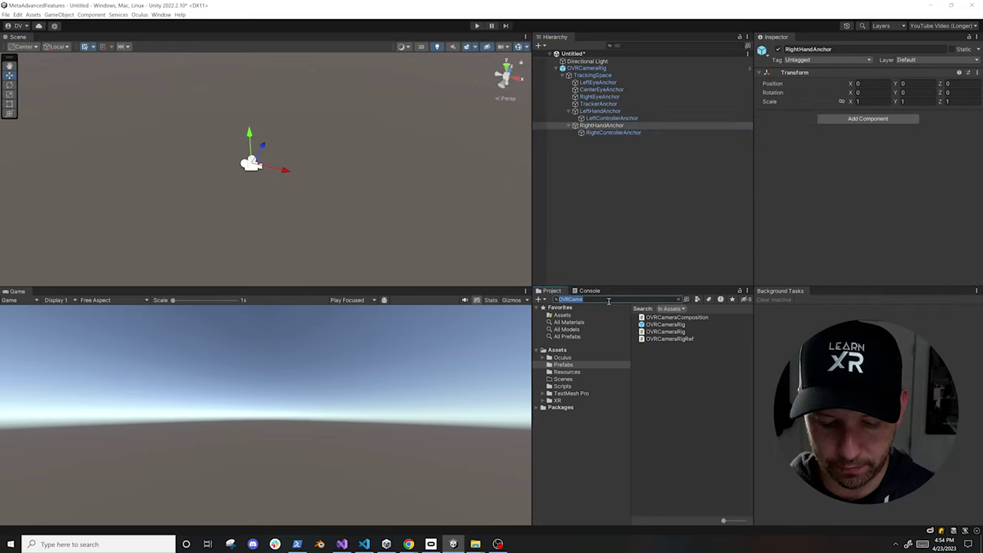
text(ControllerPre)
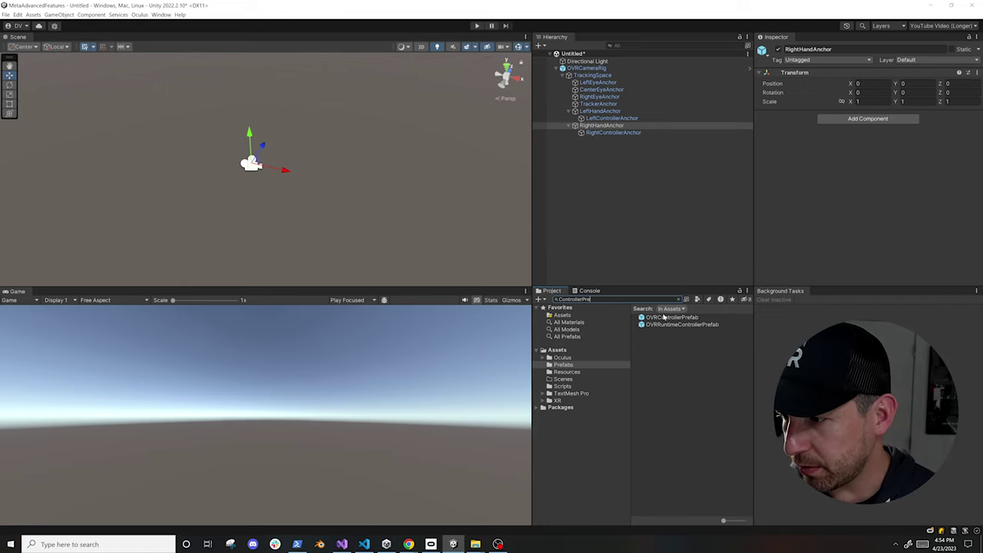
drag(665, 318, 631, 134)
drag(665, 324, 617, 121)
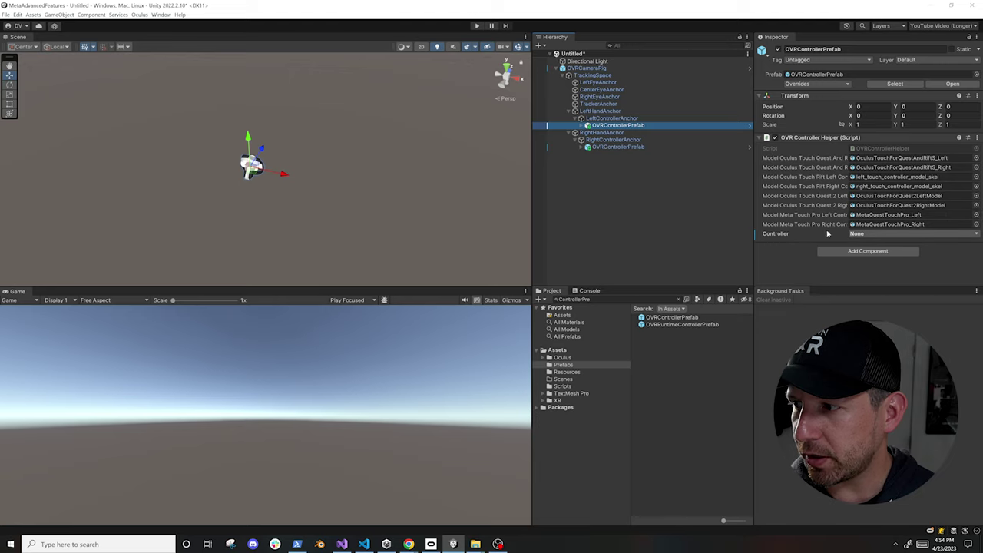
Set the Controller option to L Touch on the left OVRControllerPrefab and R Touch on the right one
click(861, 233)
click(792, 254)
click(625, 148)
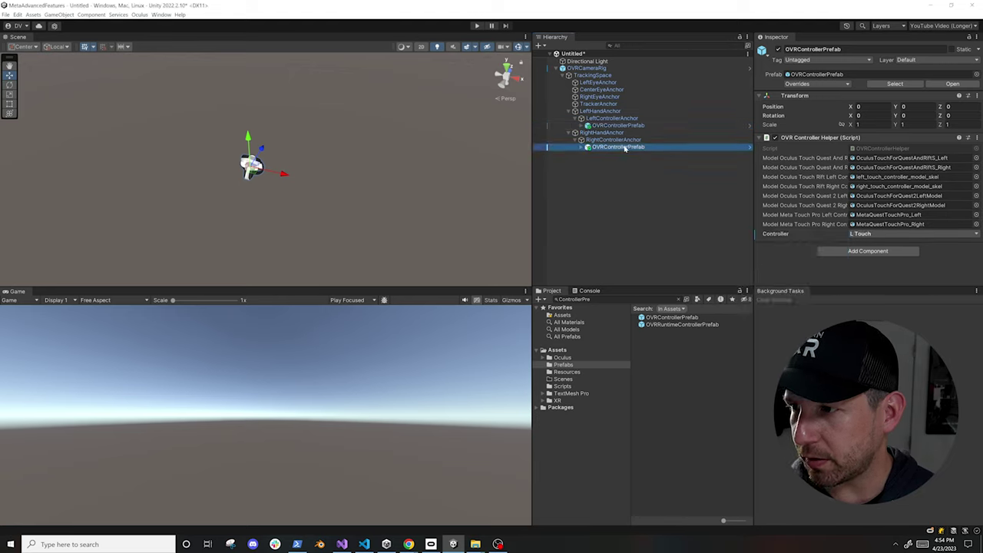
click(868, 234)
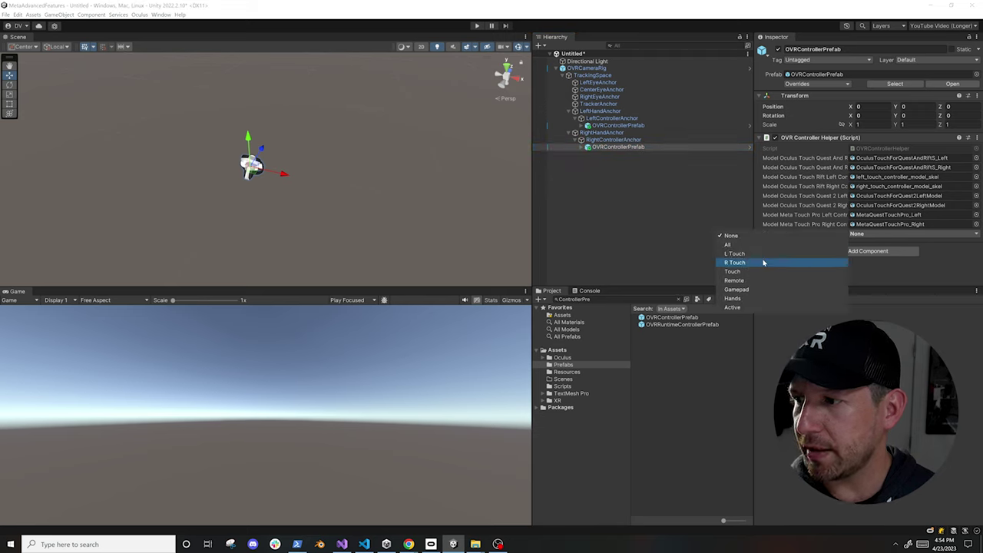
click(644, 213)
Save the scene as SceneUnderstanding in the Scenes folder
key(ctrl+s)
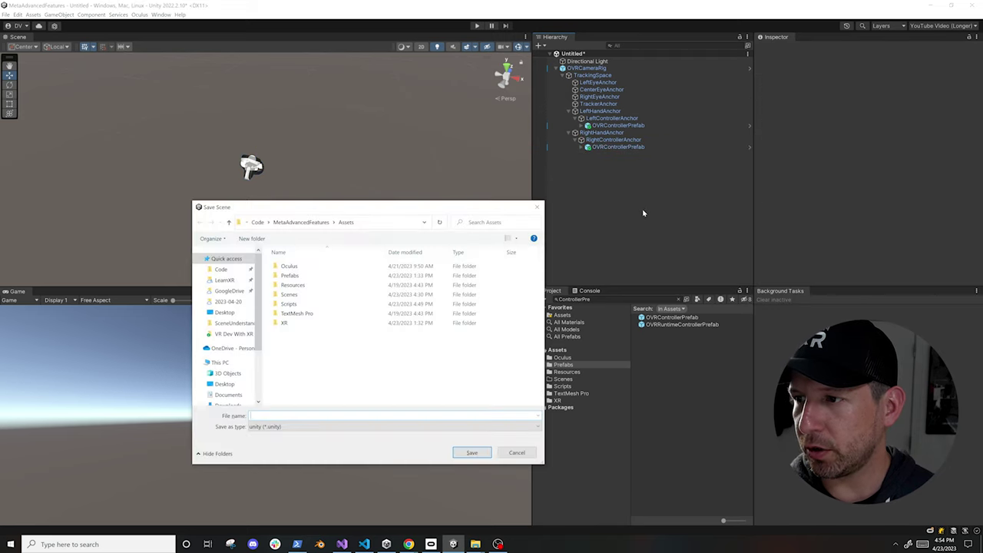
double_click(289, 295)
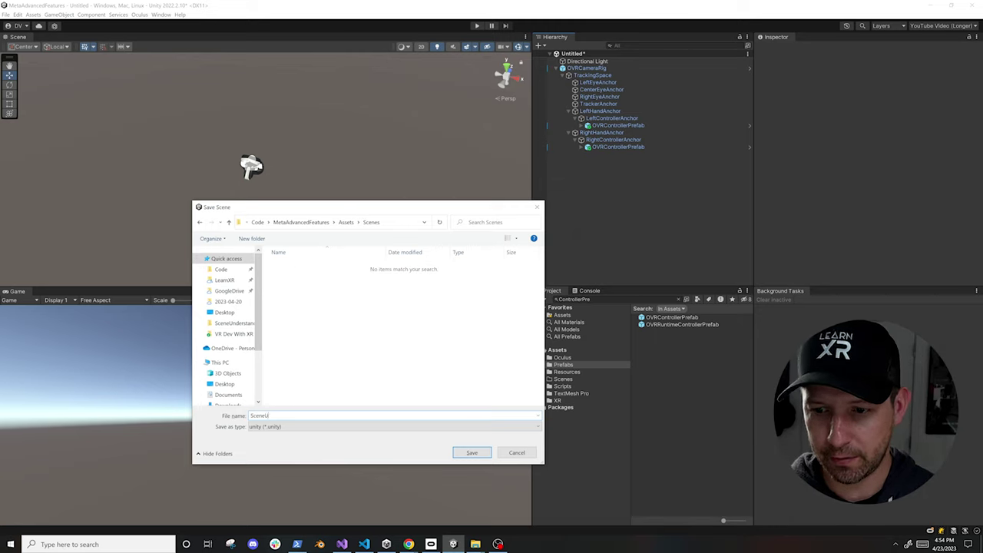
text(SceneUnderstanding)
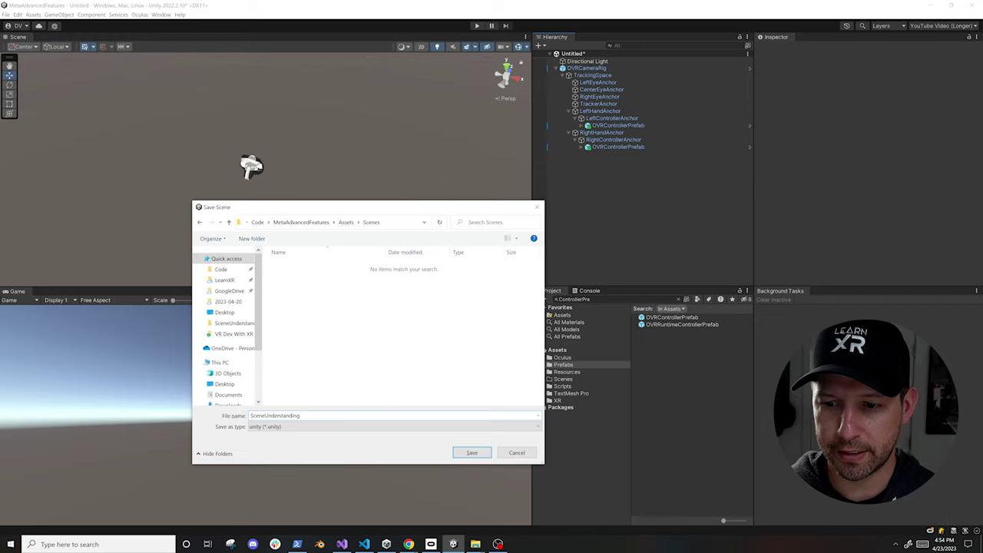
key(Return)
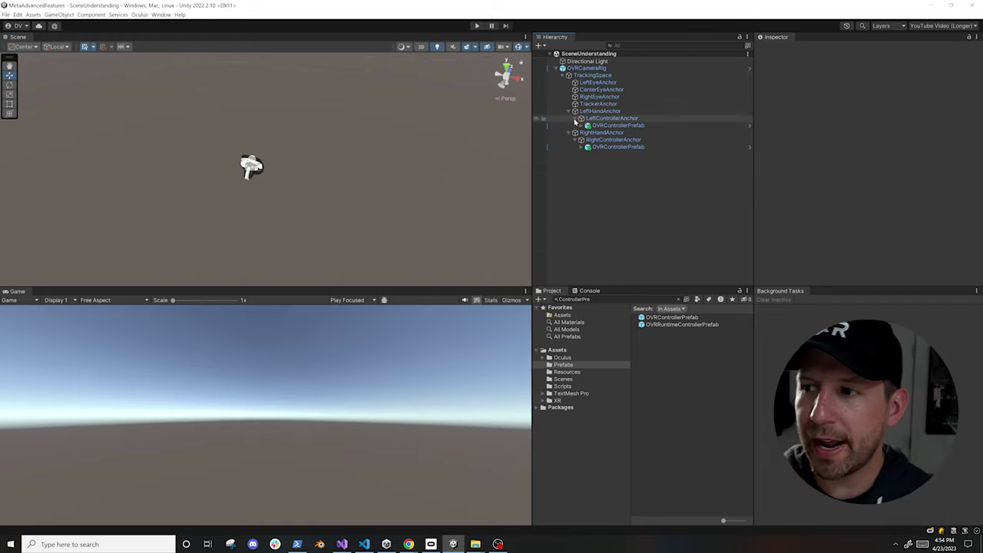
Add the LaserPointer prefab under RightControllerAnchor, below the controller prefab, and assign RightHandAnchor as its Controller Anchor
double_click(618, 126)
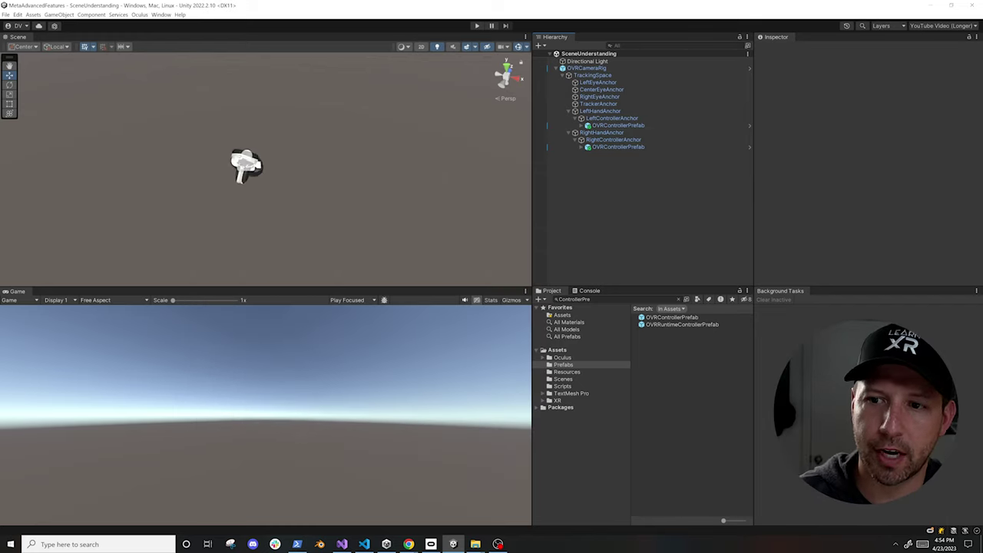
alt+drag(236, 185, 392, 168)
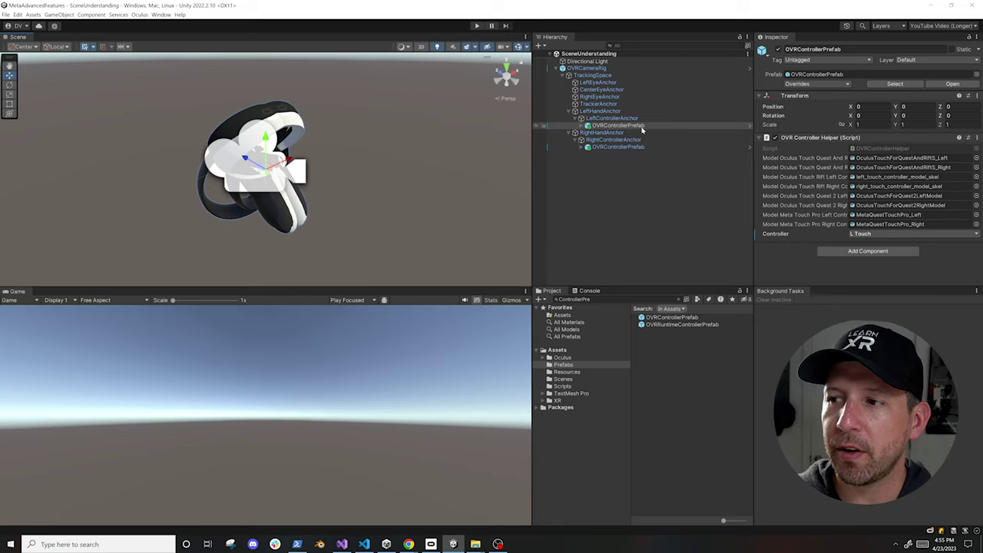
click(564, 365)
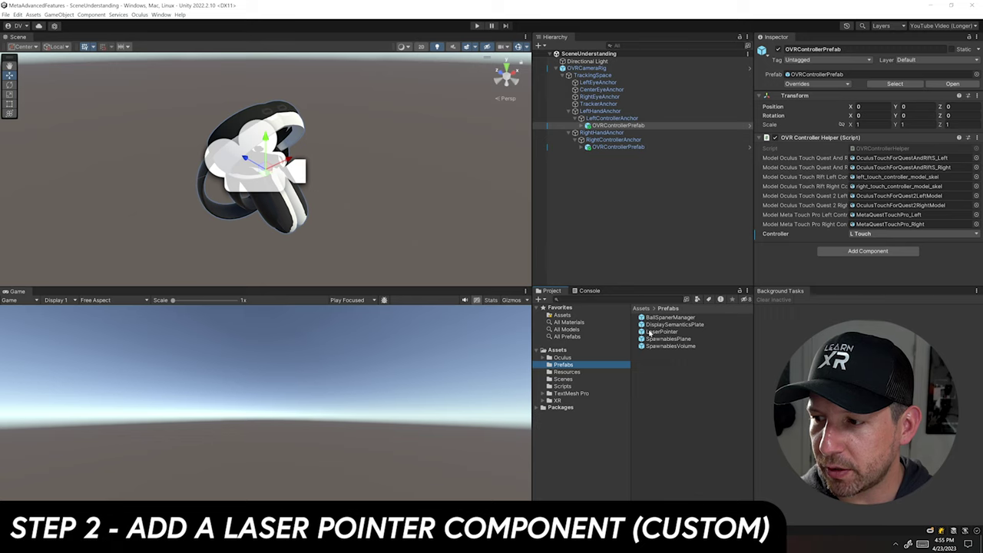
drag(649, 332, 632, 152)
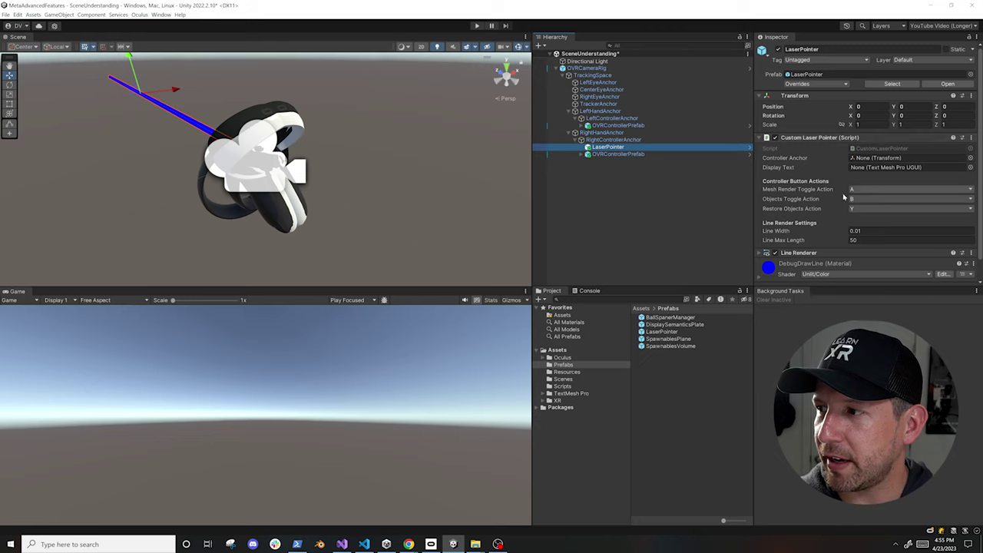
drag(602, 148, 605, 160)
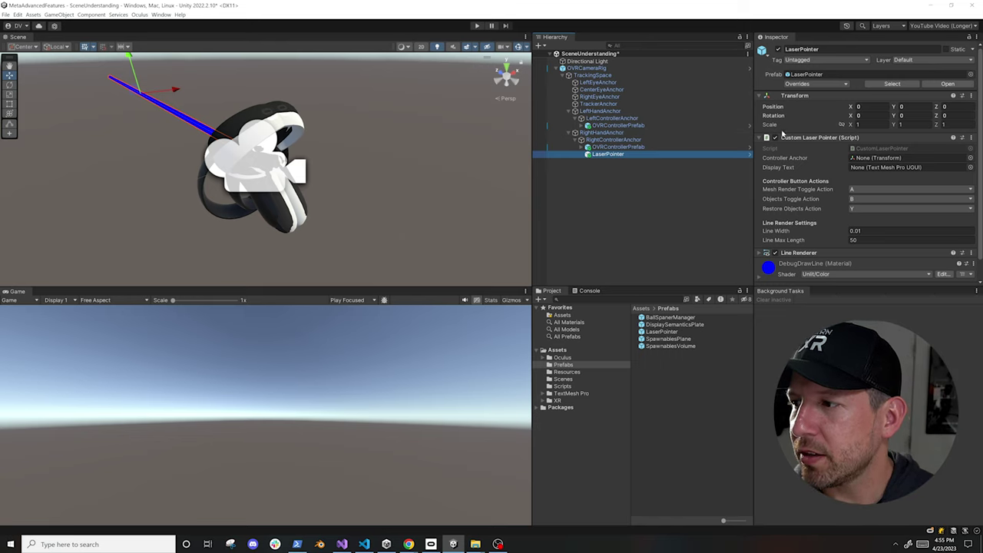
drag(618, 136, 884, 159)
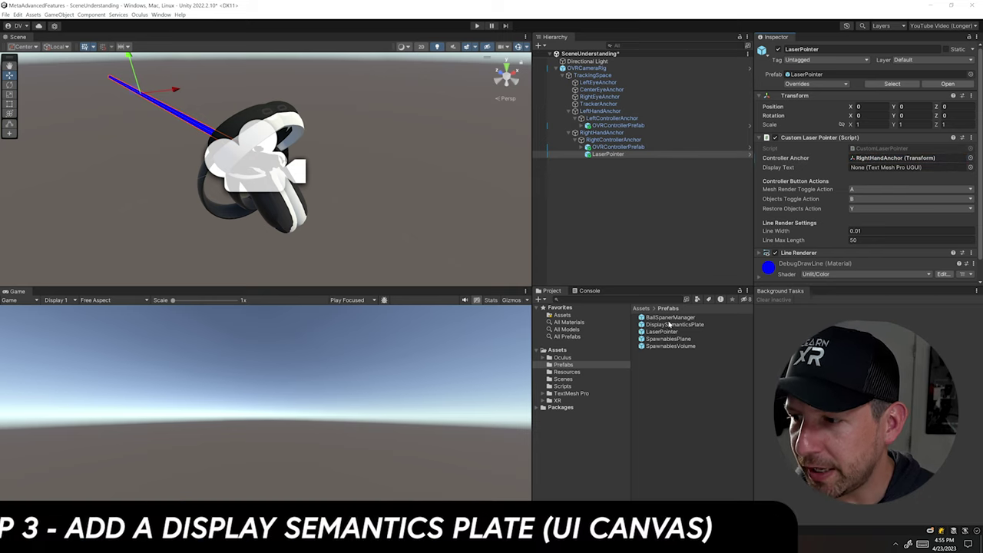
Add the DisplaySemanticsPlate prefab under RightControllerAnchor, below LaserPointer, and shrink the 3D icons in the scene view
drag(667, 325, 625, 160)
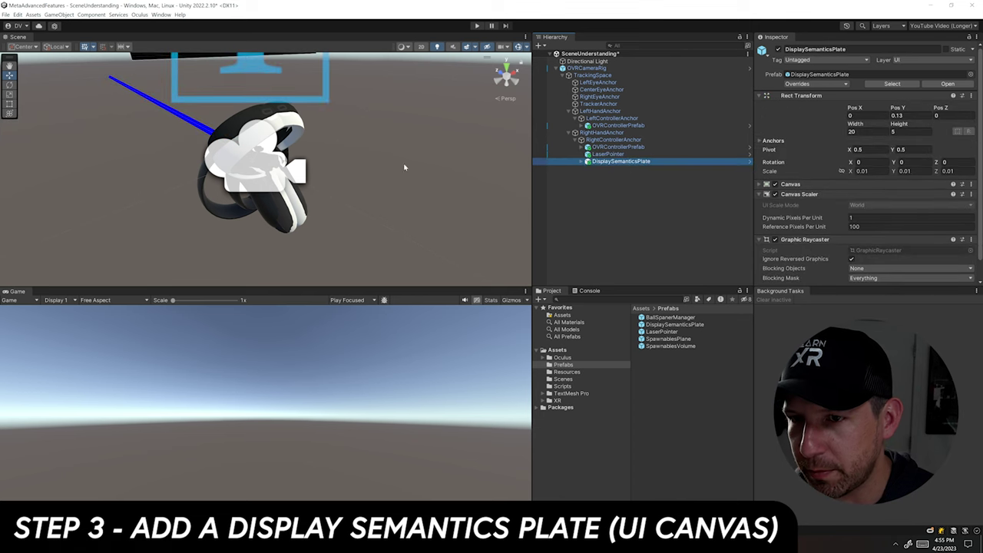
key(f)
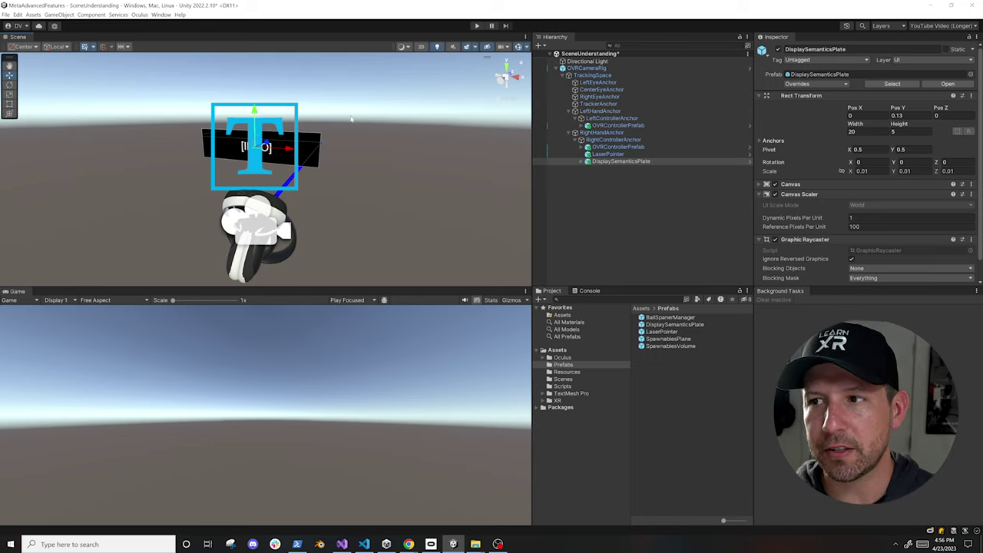
click(526, 47)
drag(602, 58, 597, 59)
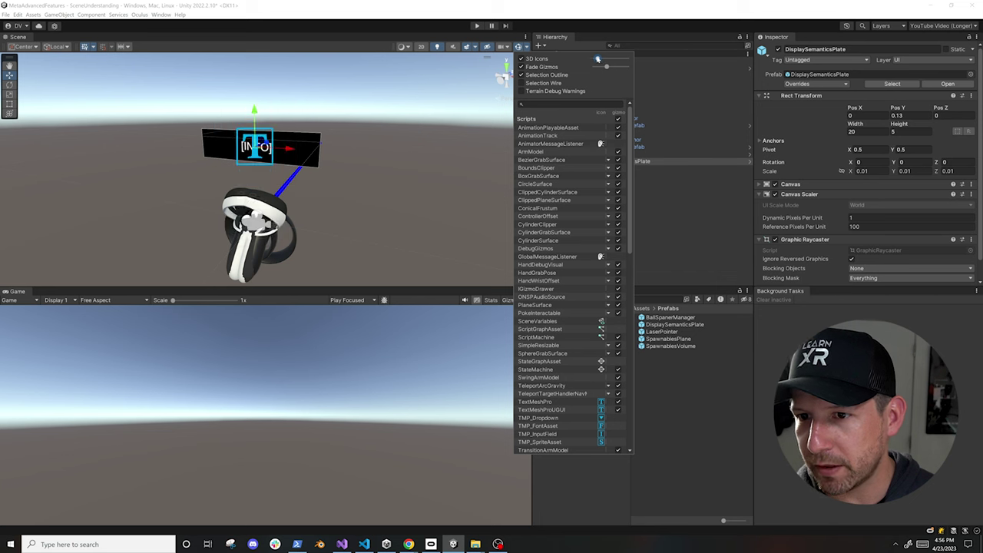
Assign the DisplaySemanticsPlate's Label as the LaserPointer's Display Text and save the scene
double_click(608, 154)
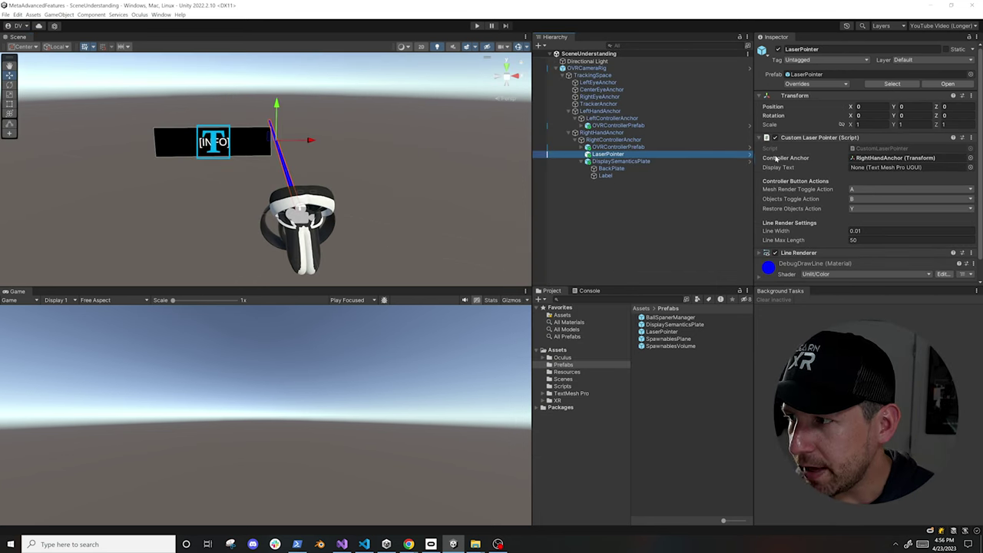
drag(606, 176, 855, 168)
key(ctrl+s)
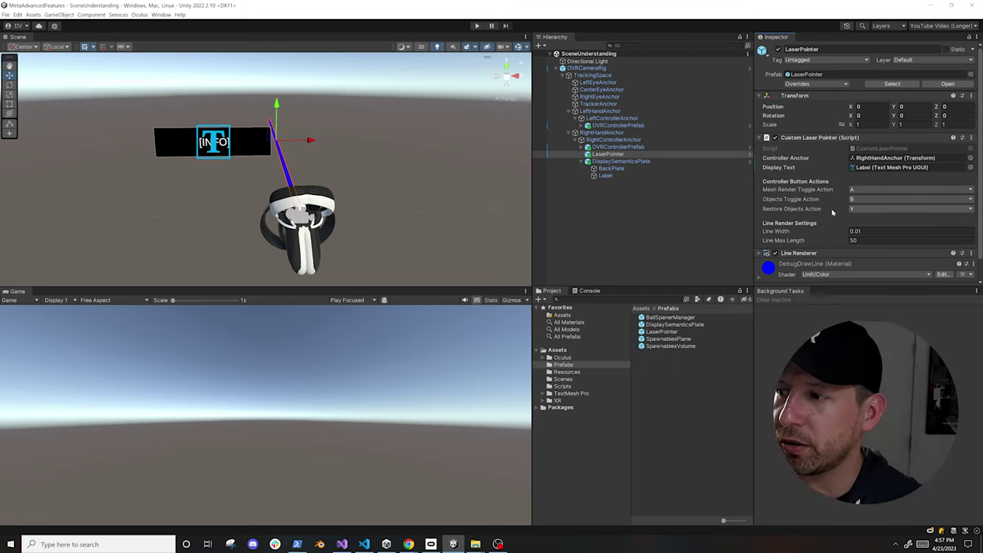
scroll(814, 204, down, 1)
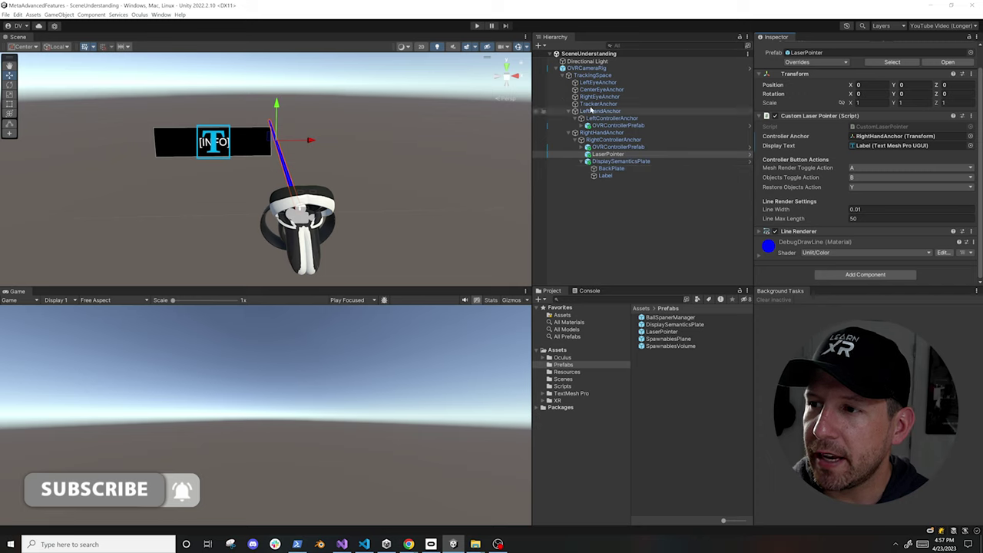
Collapse the OVRCameraRig, search the project for "OVRScene", and add the OVRSceneManager prefab at the scene's root level
click(567, 76)
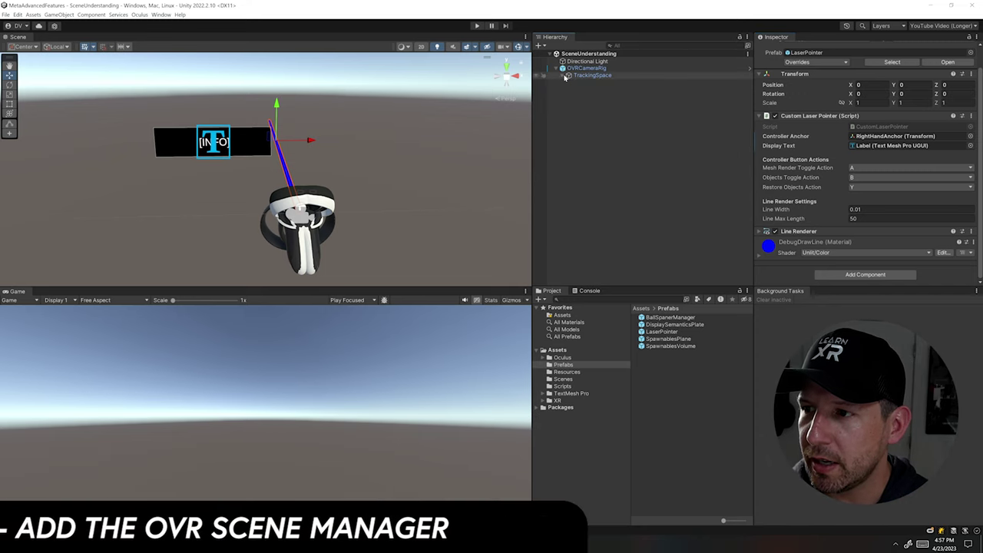
click(567, 76)
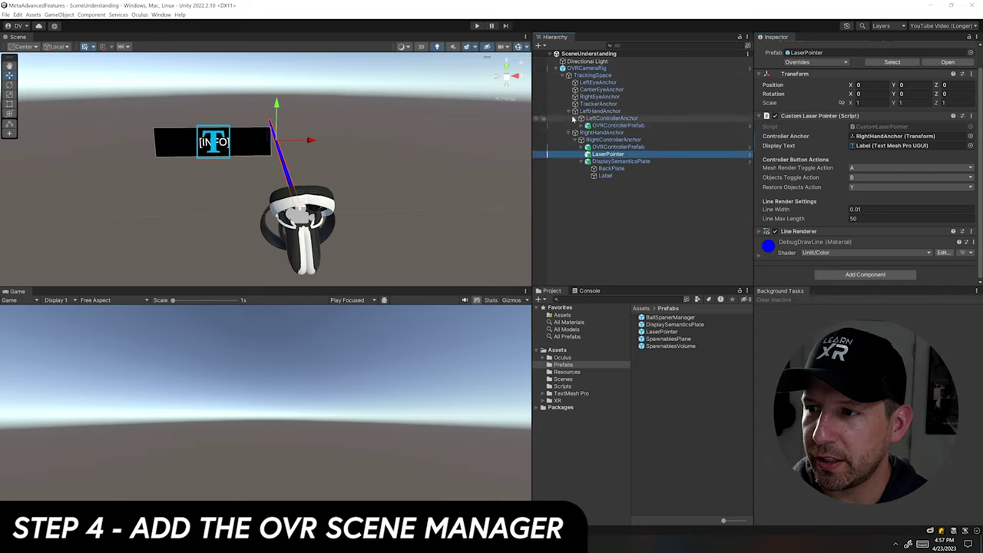
click(565, 76)
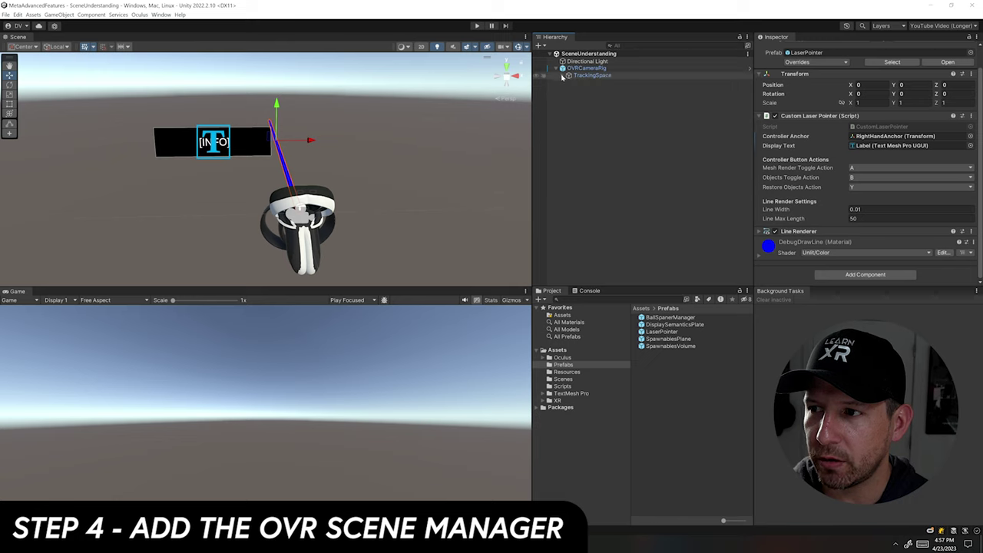
click(562, 69)
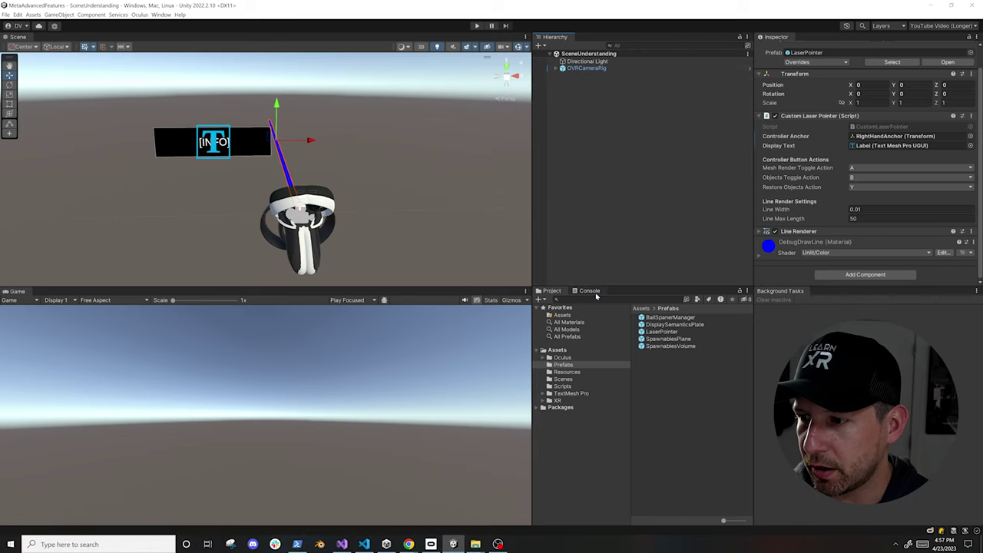
click(595, 301)
text(OVRScene)
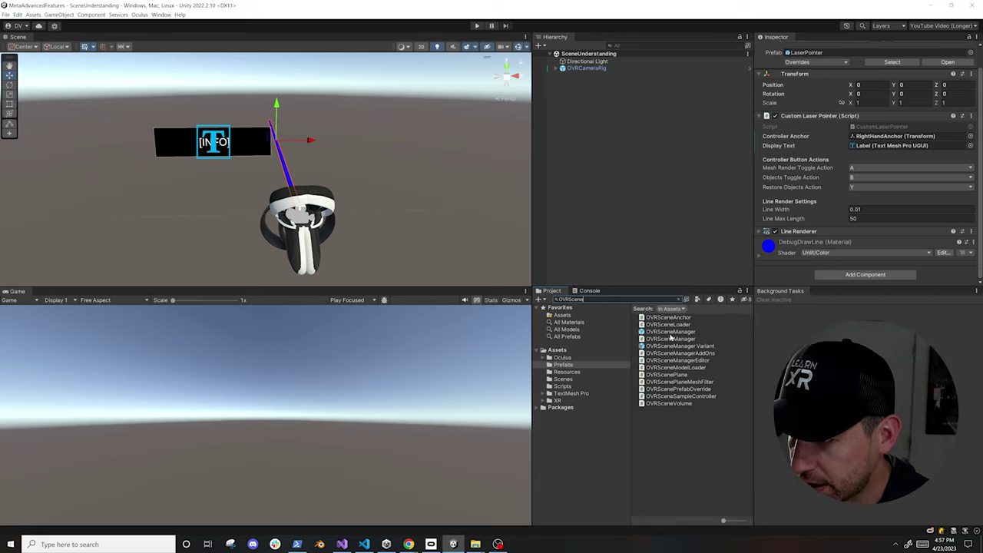
drag(671, 332, 607, 92)
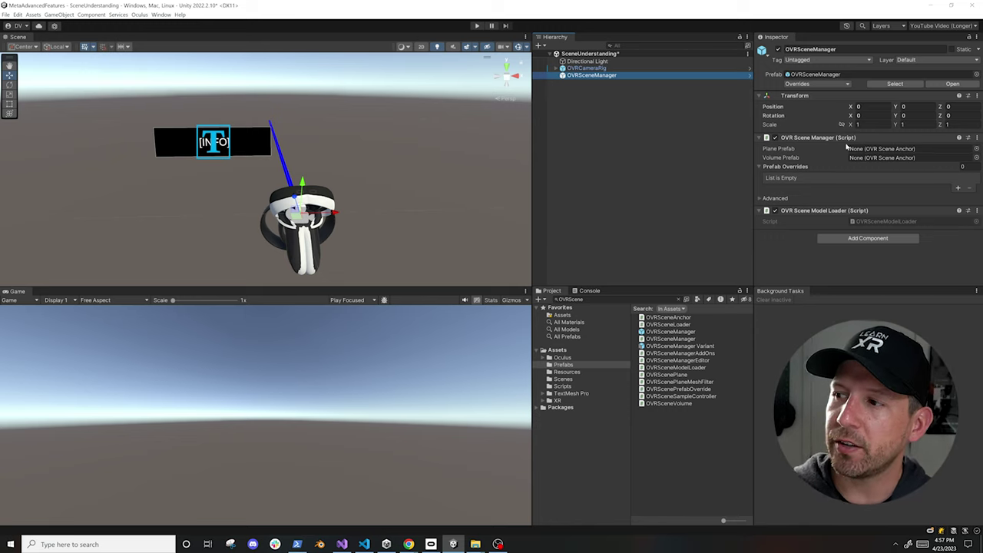
mouse_move(795, 152)
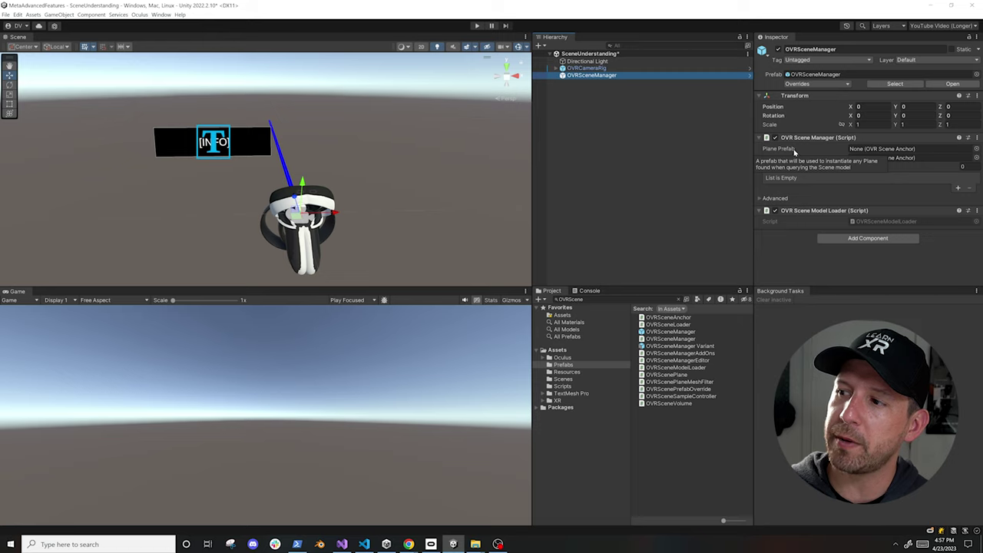